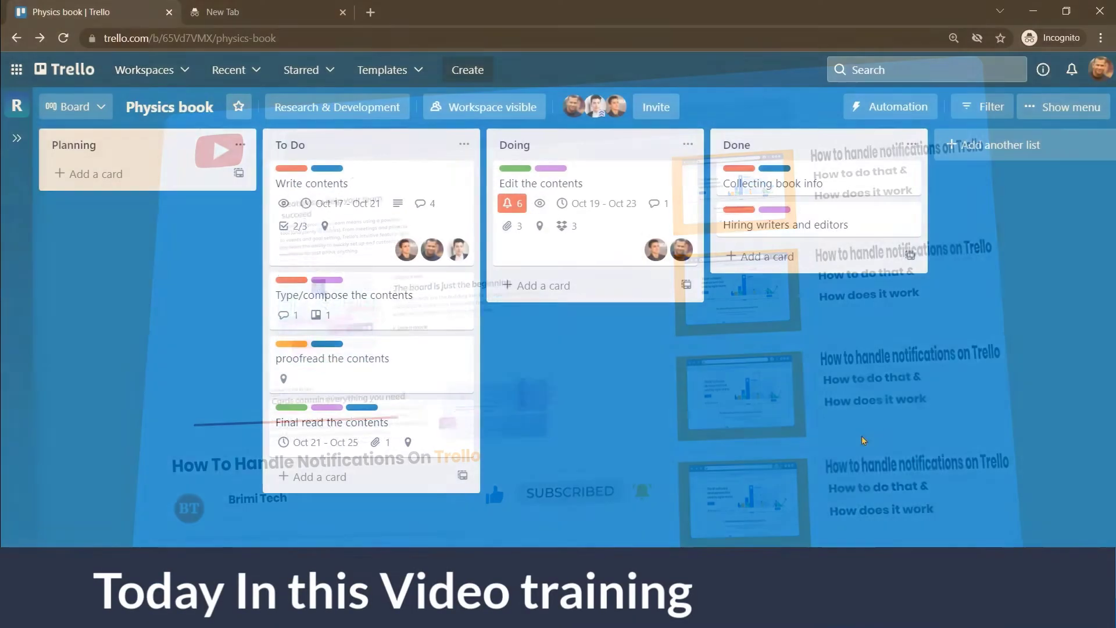
# Browse the notifications list, close it, and bring up the account menu
pyautogui.click(1071, 71)
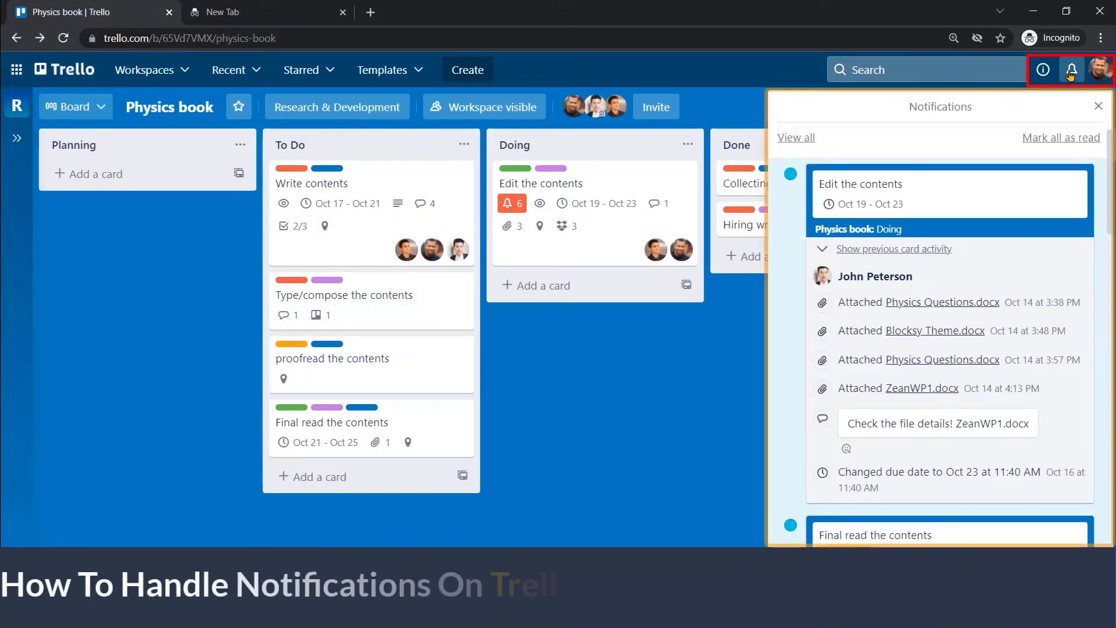
pyautogui.scroll(-15, 1033, 332)
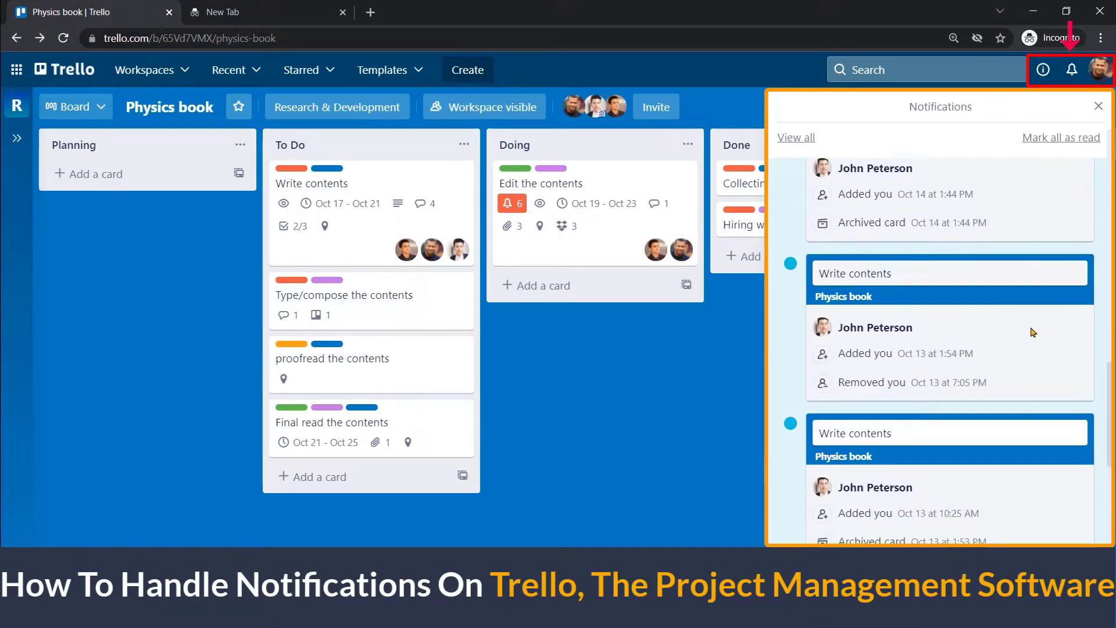
pyautogui.scroll(-10, 1033, 332)
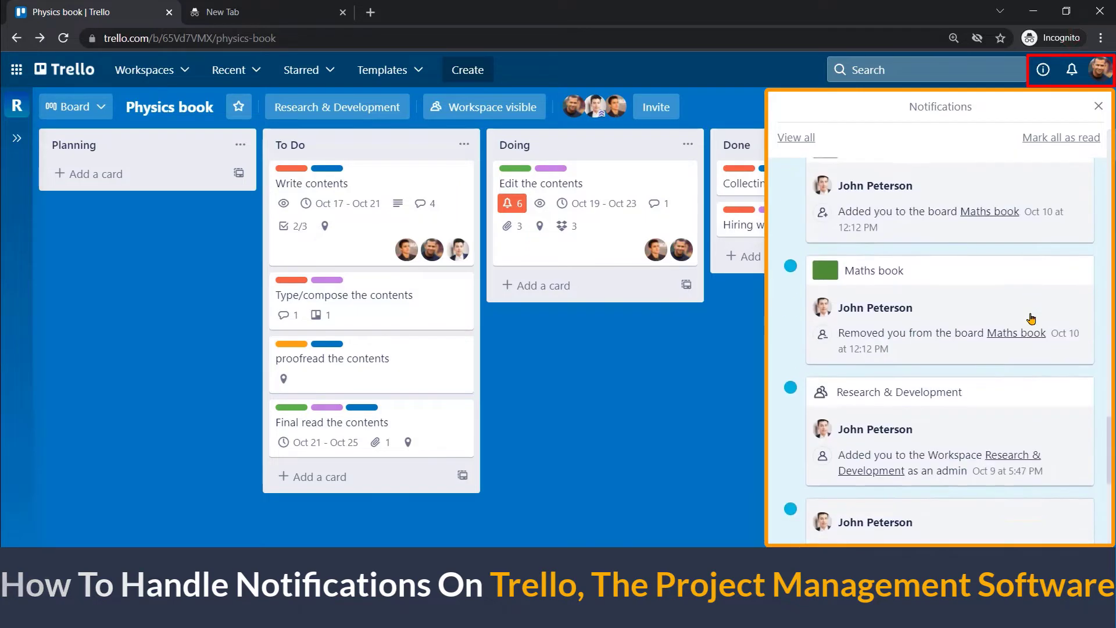
pyautogui.click(1072, 70)
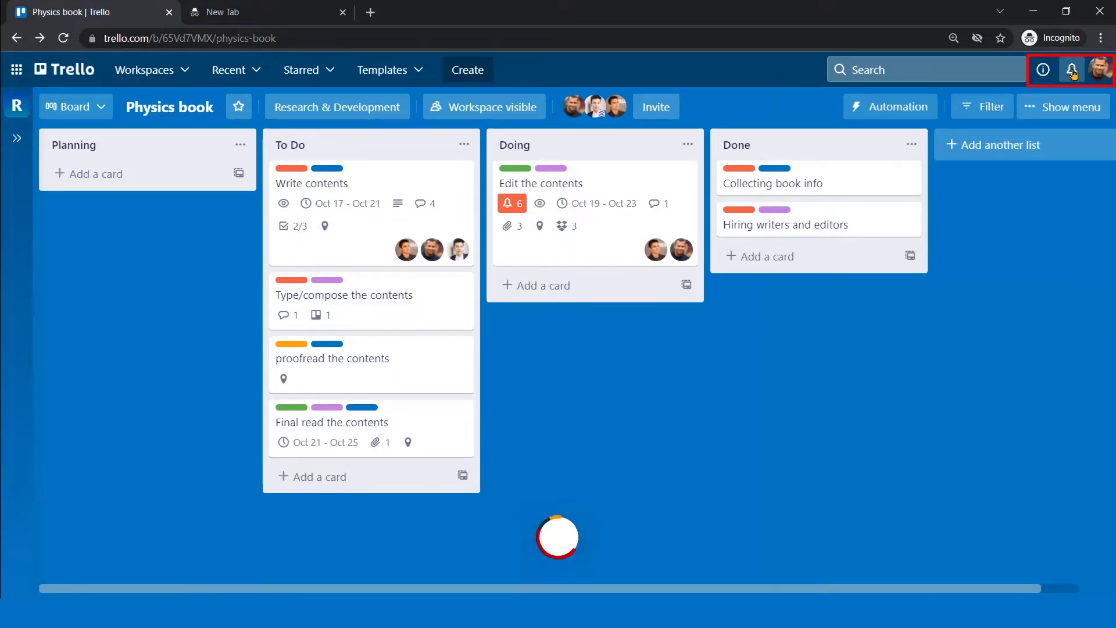
pyautogui.click(1101, 71)
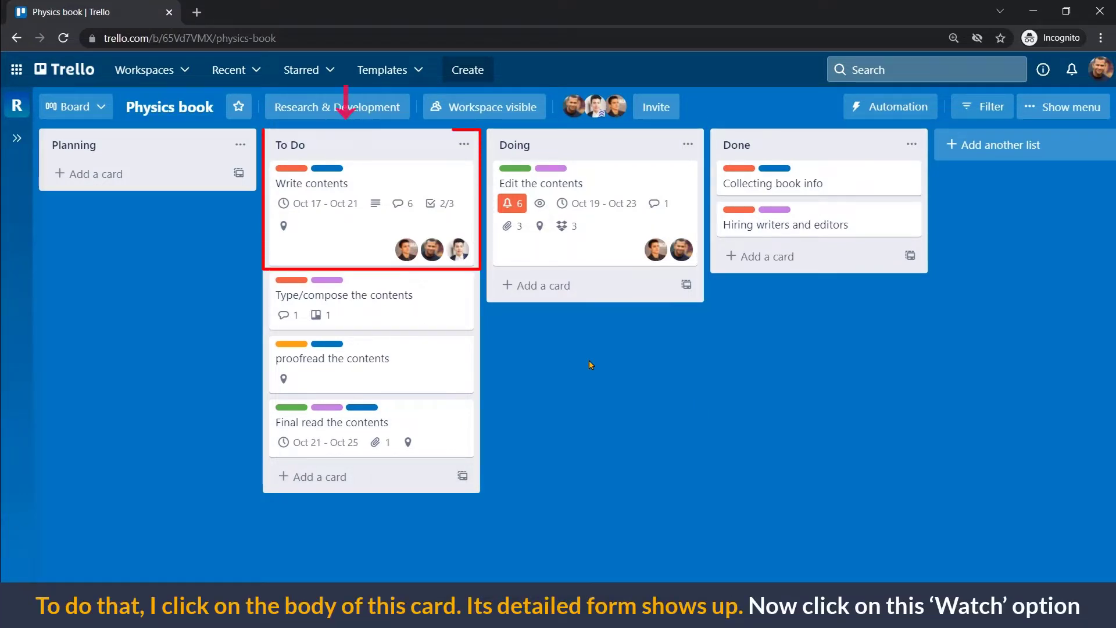
# Set the Write contents card to Watch and close it back to the Physics book board
pyautogui.click(426, 171)
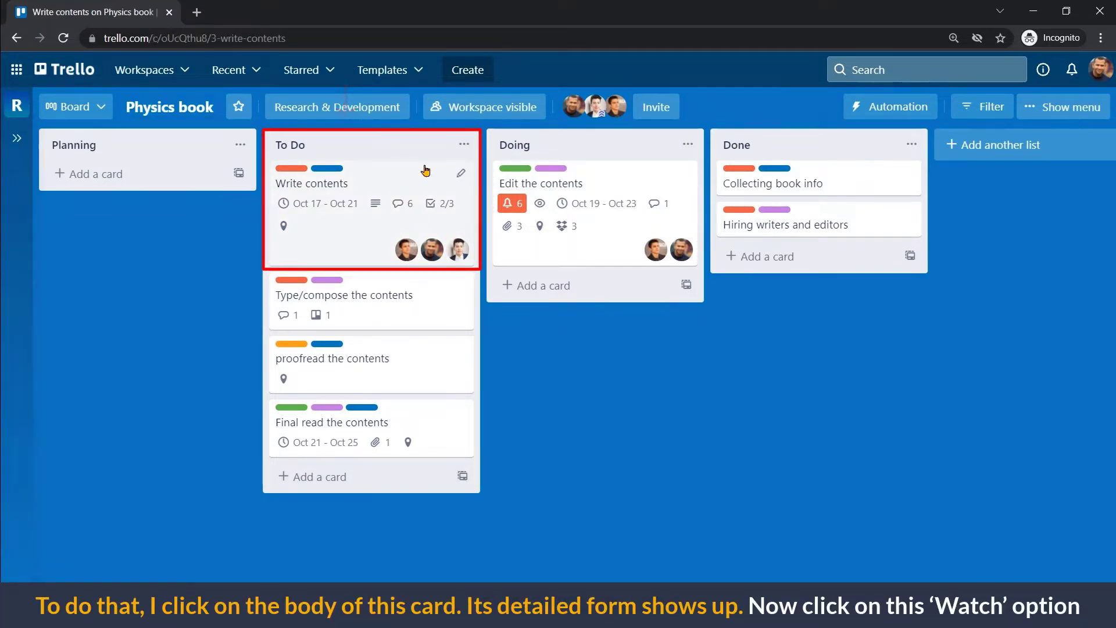
pyautogui.scroll(-6, 697, 278)
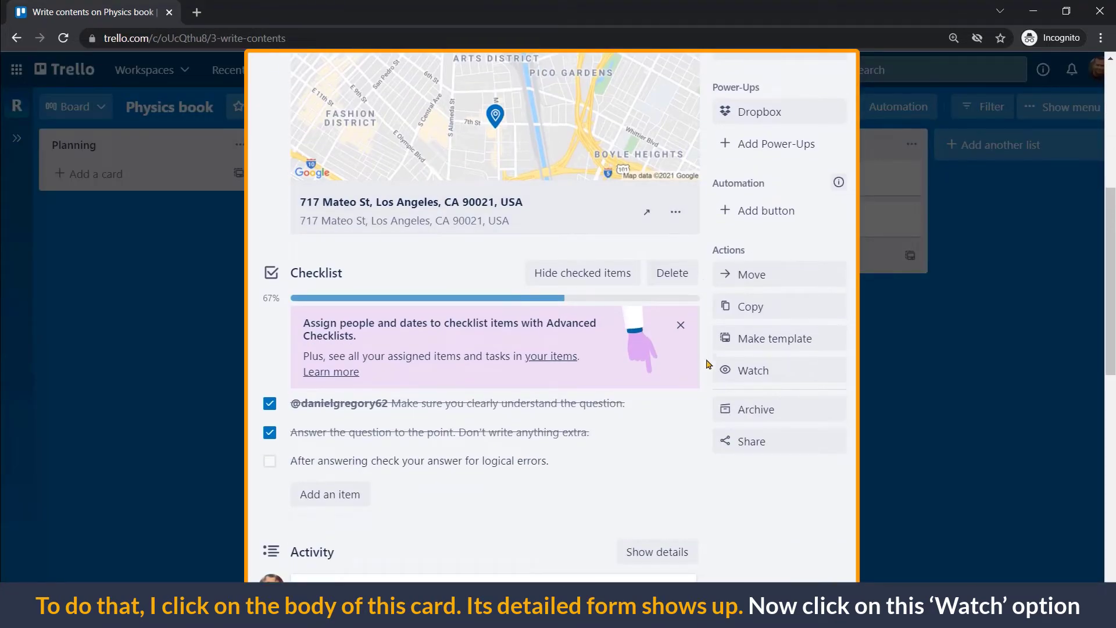
pyautogui.click(786, 375)
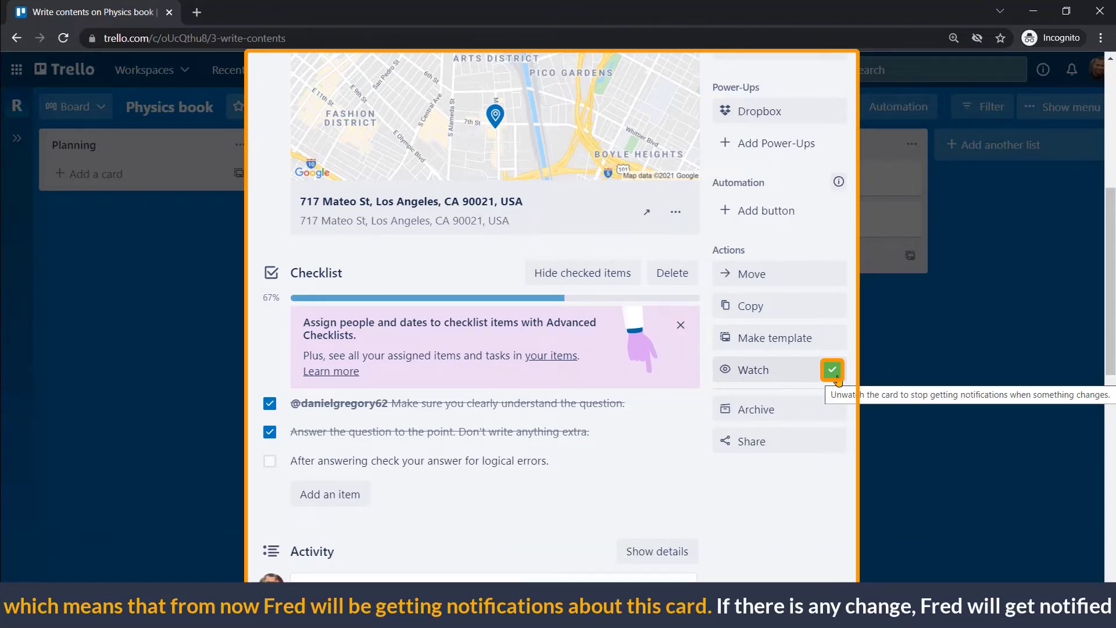
pyautogui.scroll(6, 856, 351)
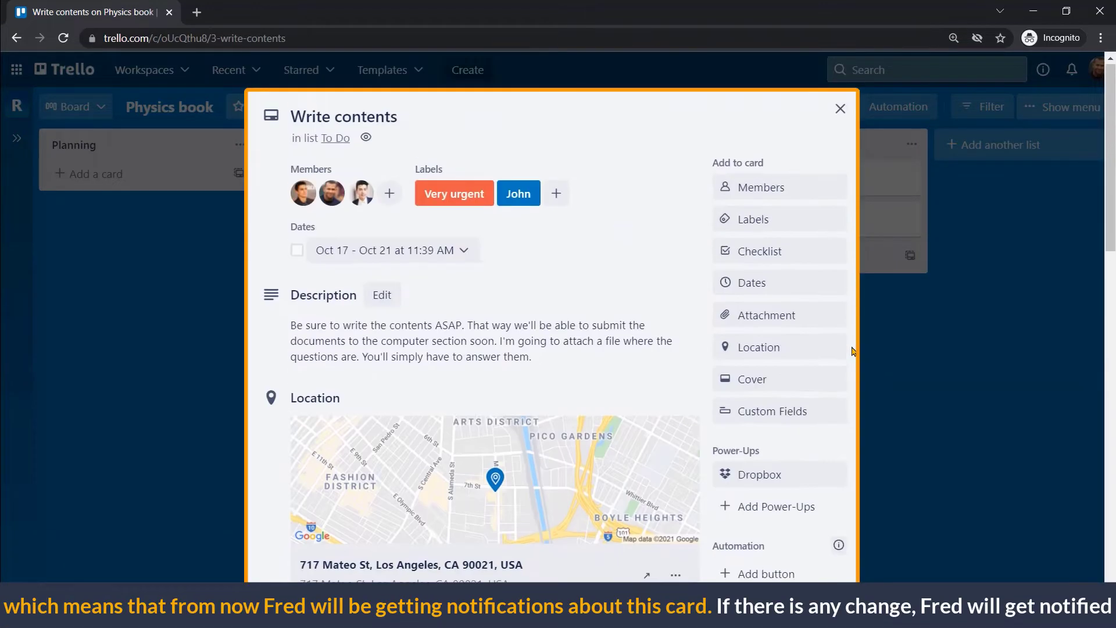
pyautogui.click(842, 110)
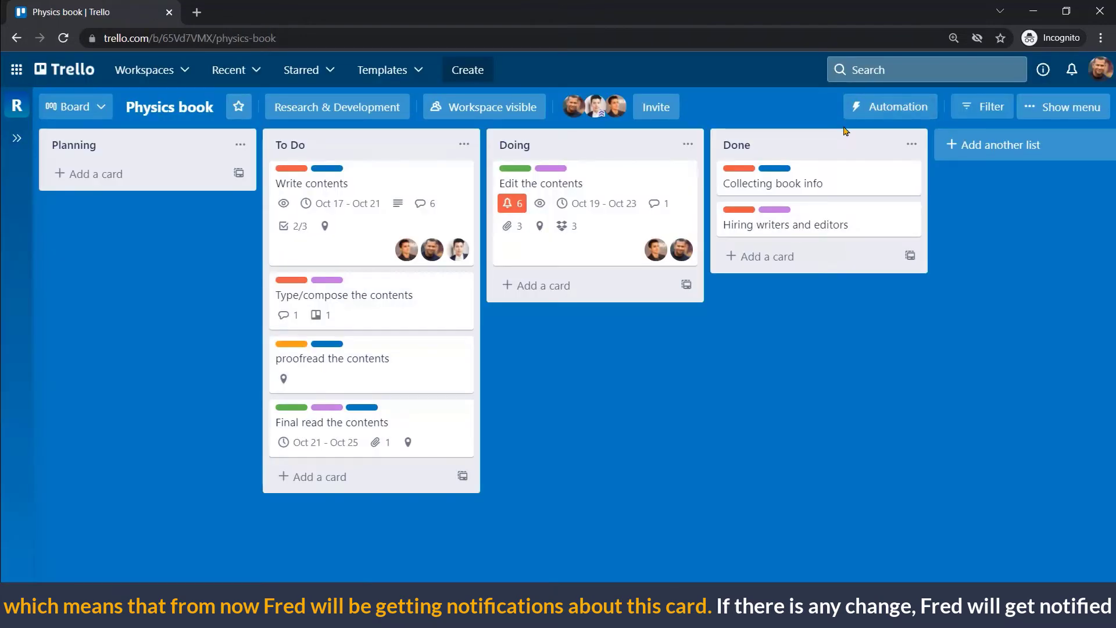
# Show the notifications list with the new Write contents comment
pyautogui.click(1073, 71)
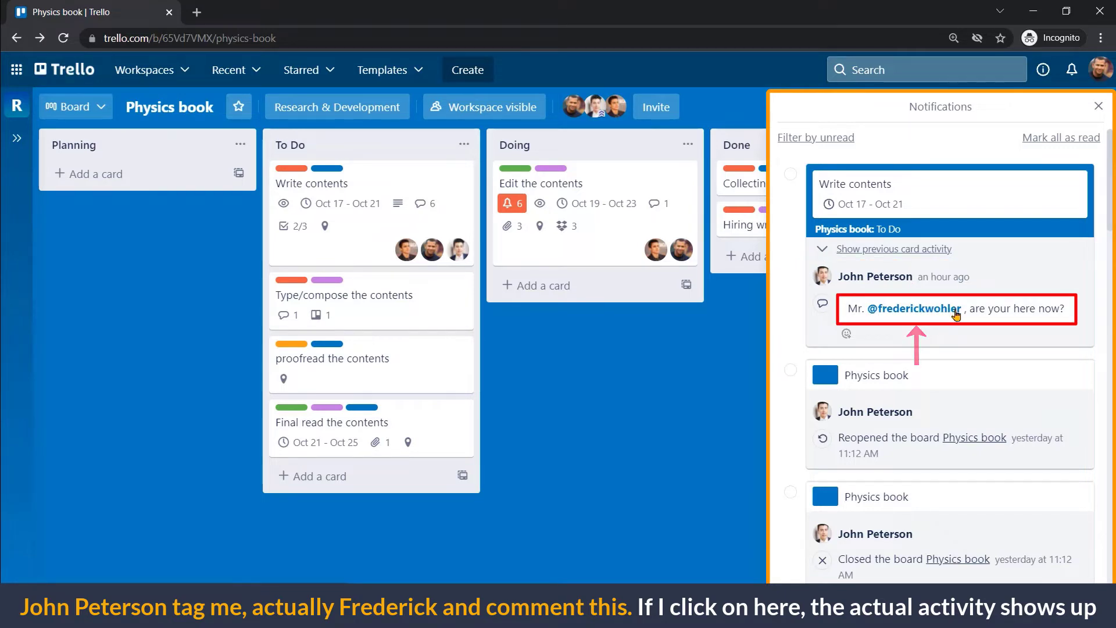
# Jump from the notification to the Write contents card and review its comment, title unchanged
pyautogui.click(971, 322)
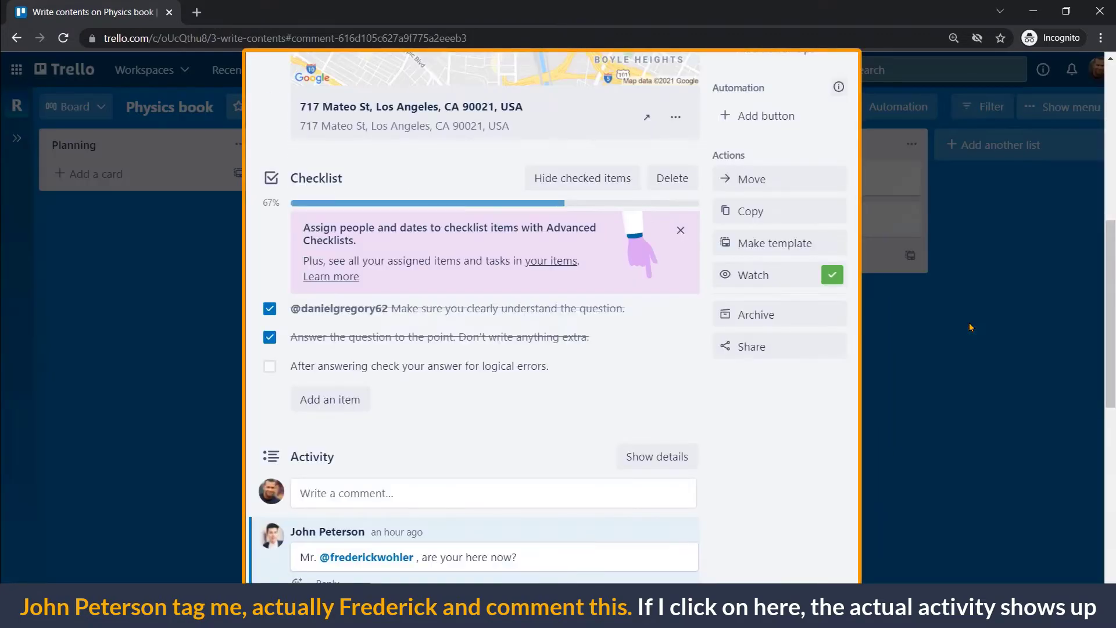
pyautogui.tripleClick(535, 483)
pyautogui.click(748, 481)
pyautogui.scroll(9, 710, 500)
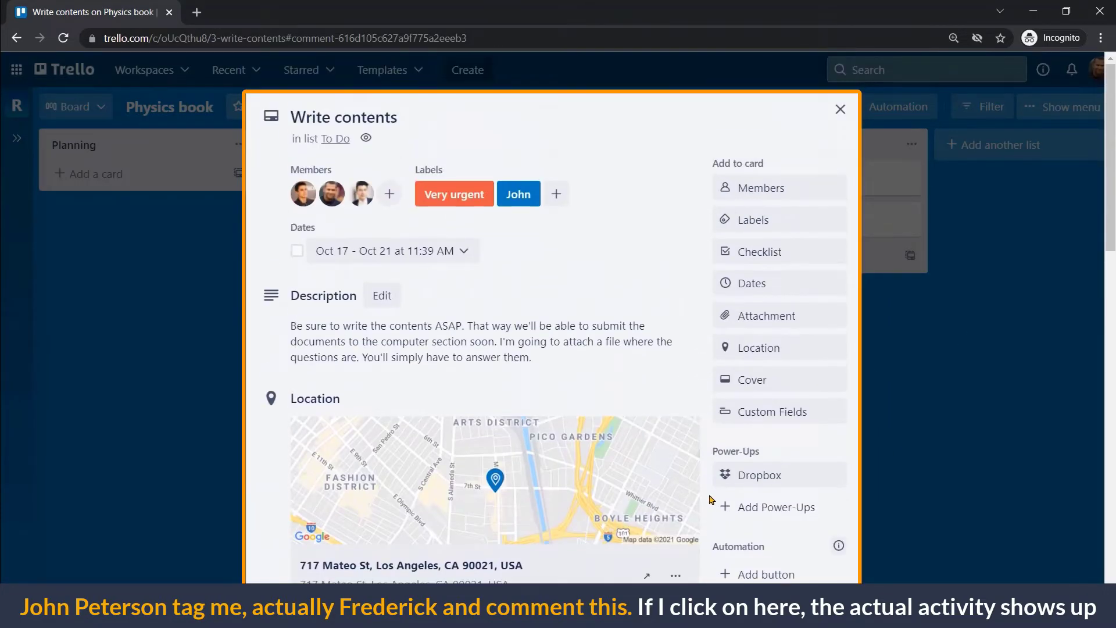
pyautogui.click(291, 118)
pyautogui.click(351, 153)
# Read the latest comment in the card's Activity, then close the card
pyautogui.scroll(-9, 704, 362)
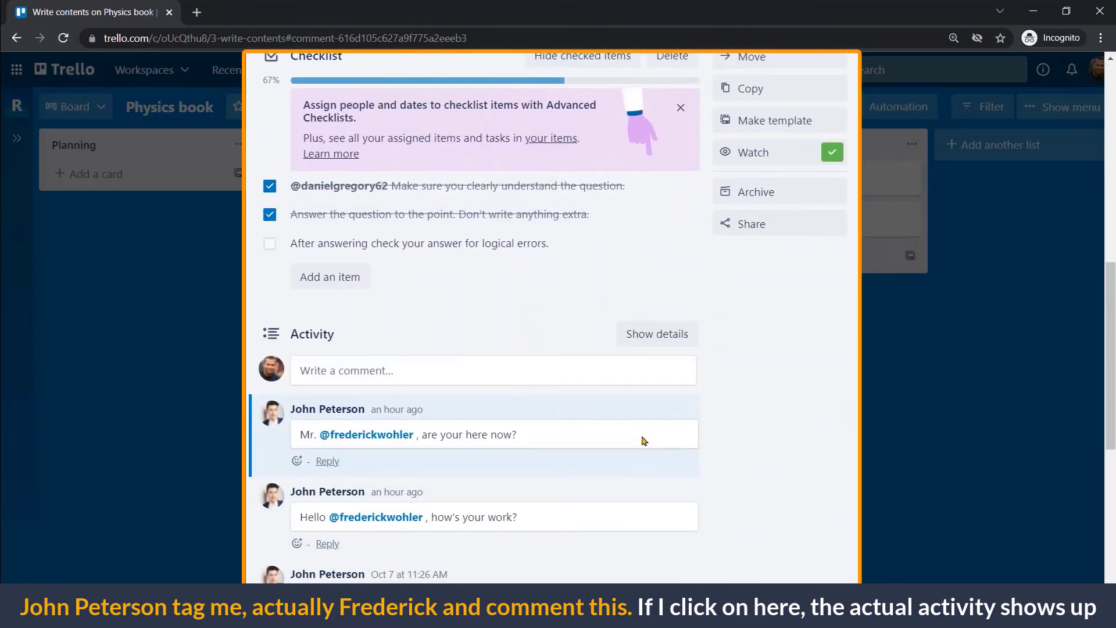
pyautogui.moveTo(644, 440); pyautogui.dragTo(303, 436)
pyautogui.click(731, 430)
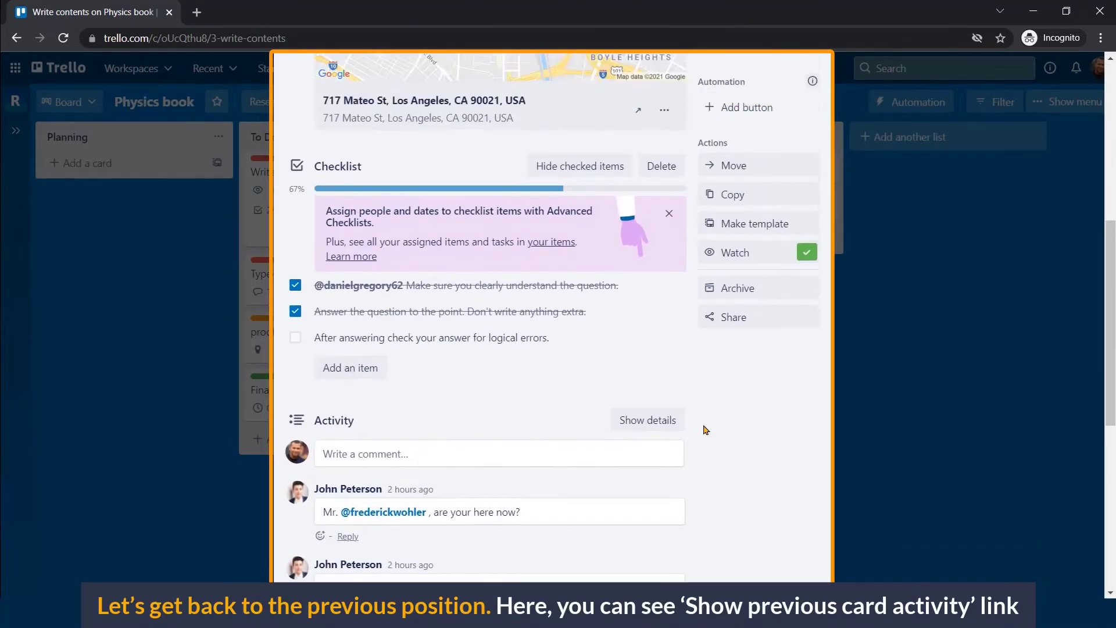
pyautogui.scroll(8, 715, 407)
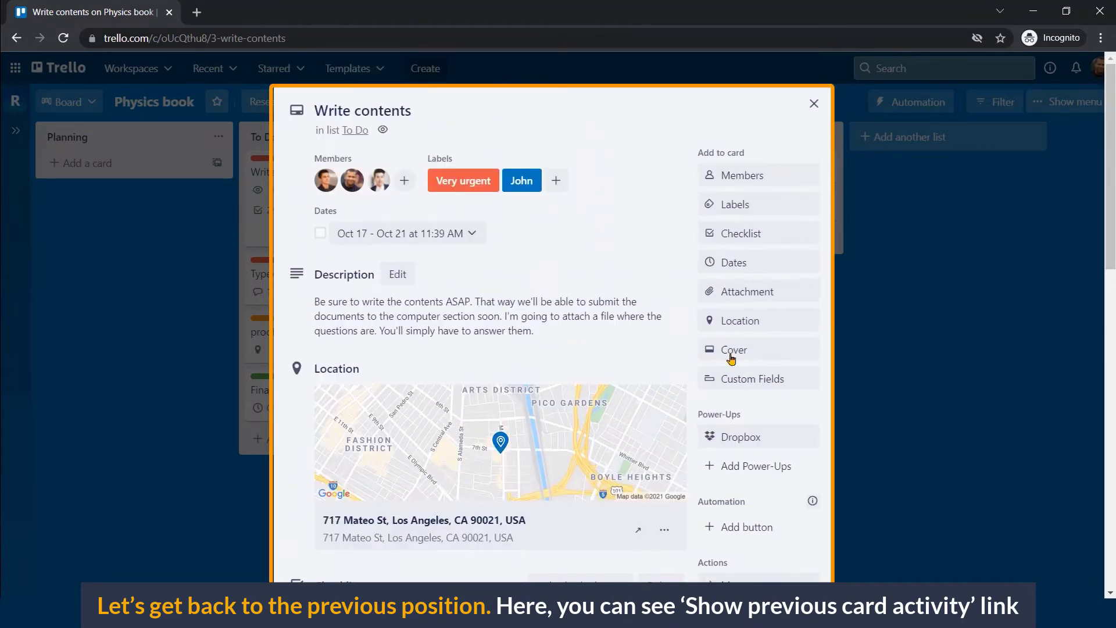
pyautogui.click(814, 105)
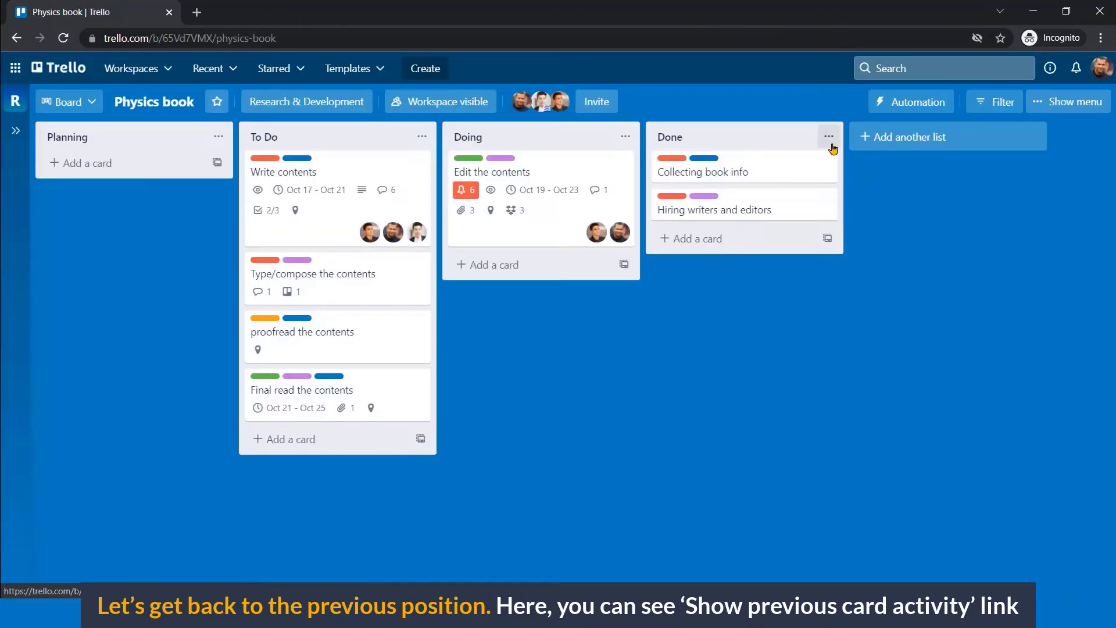
# Expand the Write contents card's previous activity in notifications and scroll to the panel's settings
pyautogui.click(1076, 70)
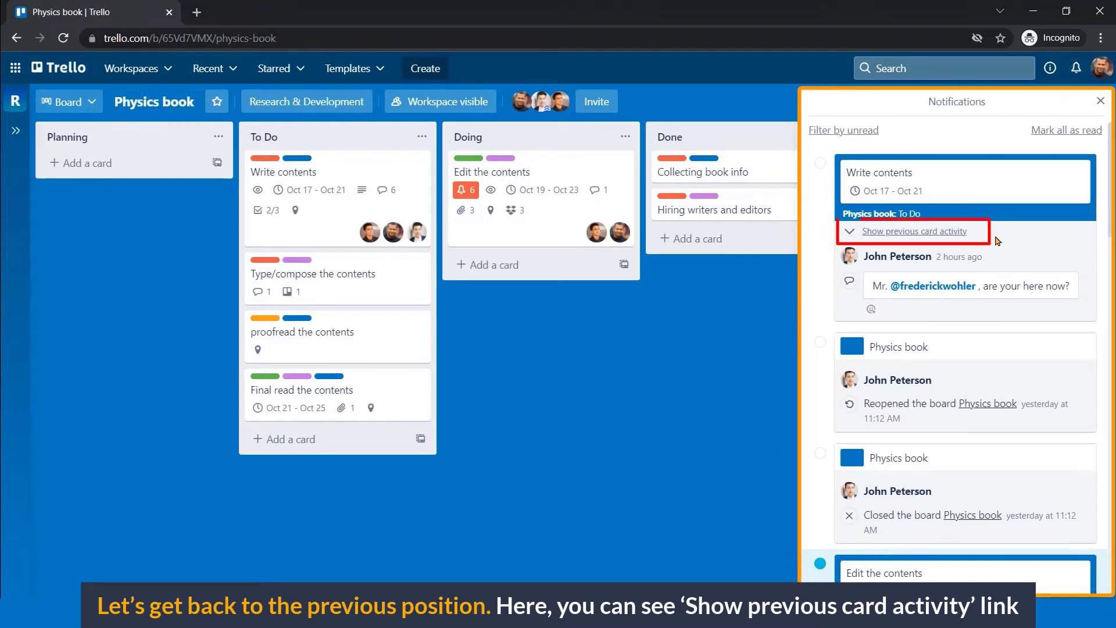
pyautogui.click(907, 231)
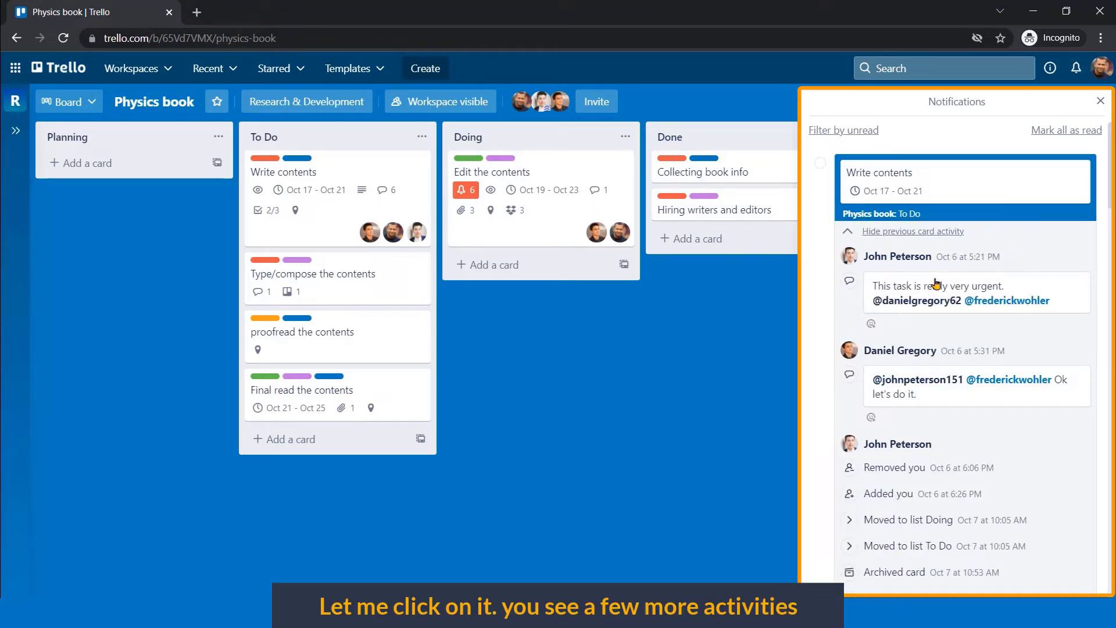
pyautogui.moveTo(866, 260); pyautogui.dragTo(933, 258)
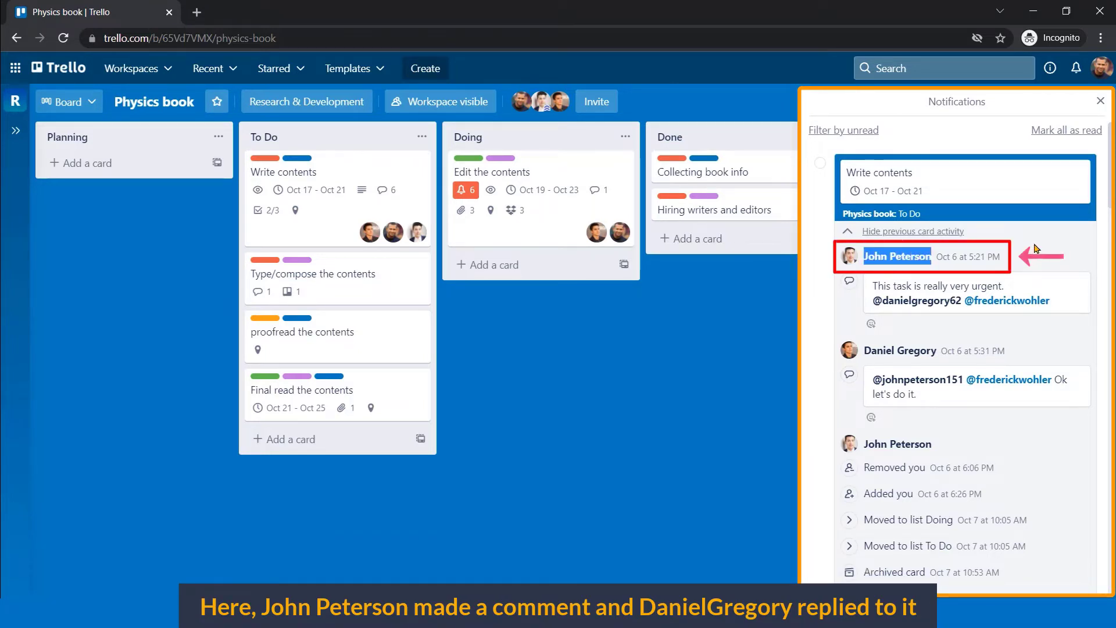
pyautogui.moveTo(865, 352); pyautogui.dragTo(936, 359)
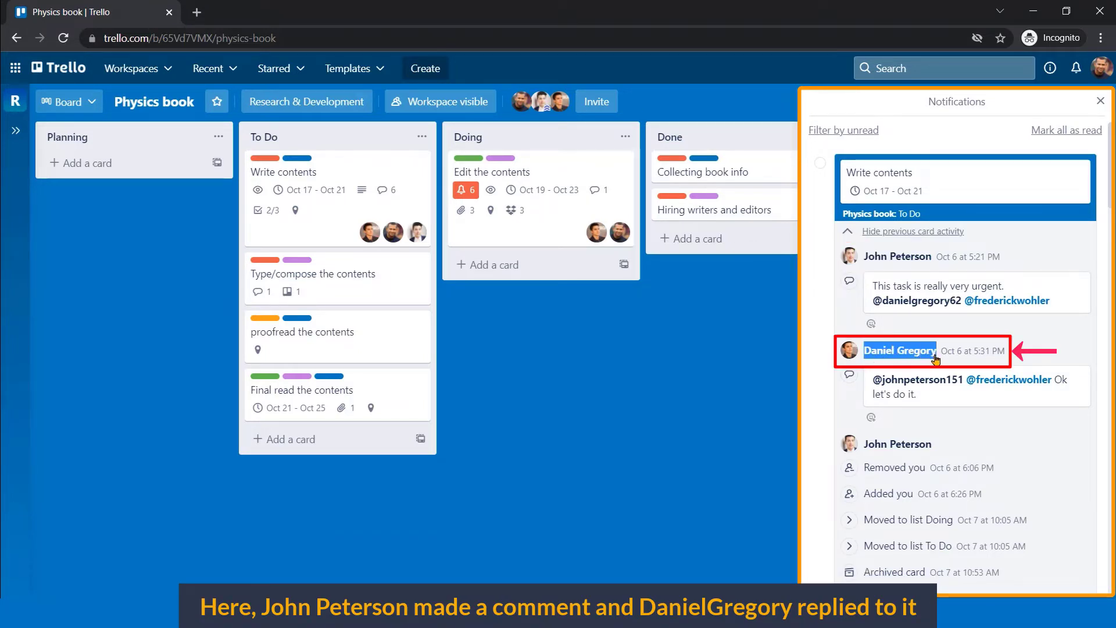
pyautogui.click(1079, 339)
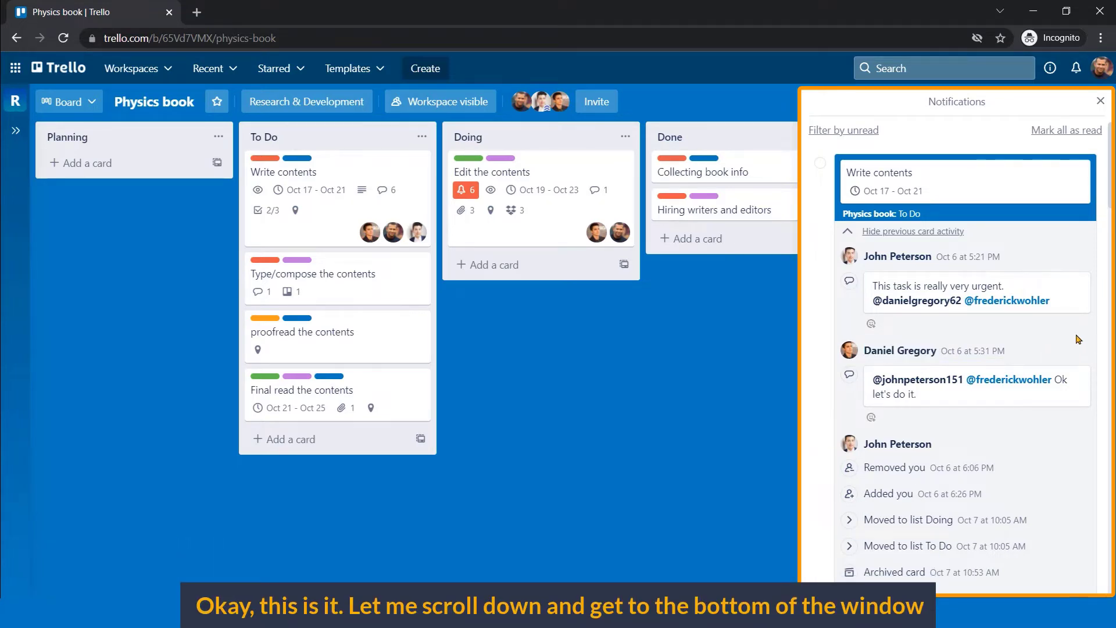
pyautogui.scroll(-20, 1078, 339)
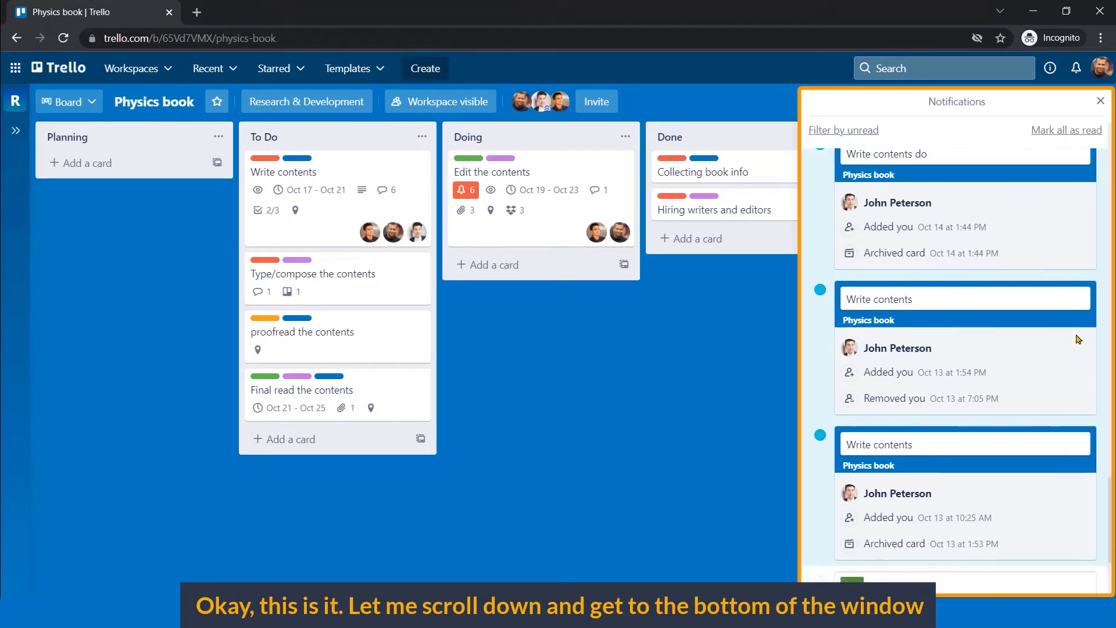
pyautogui.scroll(-15, 1079, 339)
pyautogui.scroll(-5, 1079, 347)
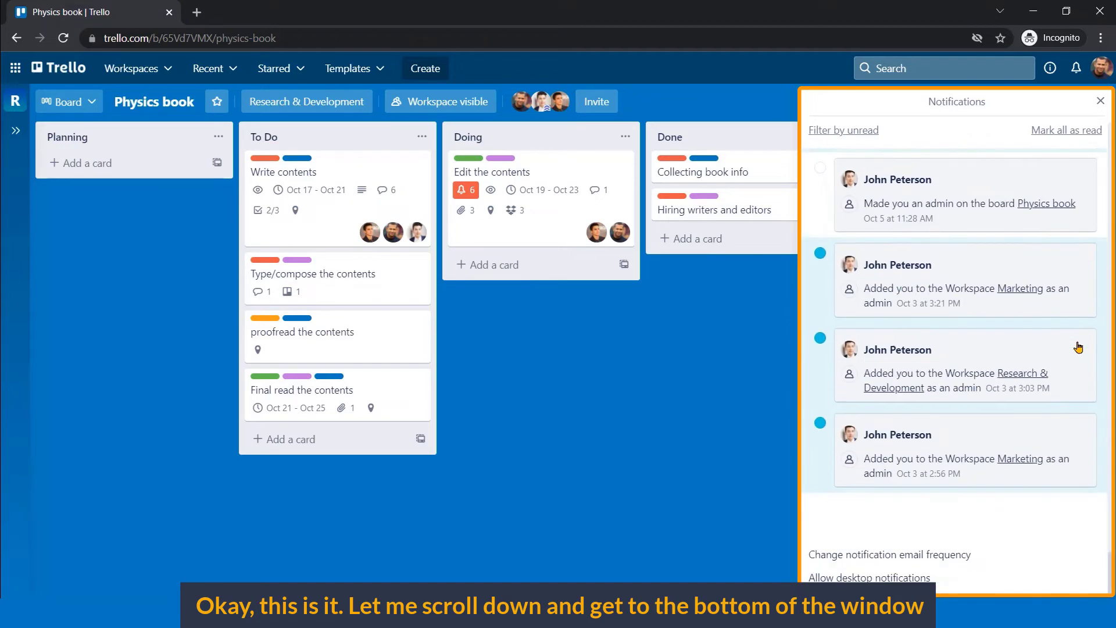
# Switch notification email frequency to Periodically and confirm it is checked
pyautogui.click(975, 563)
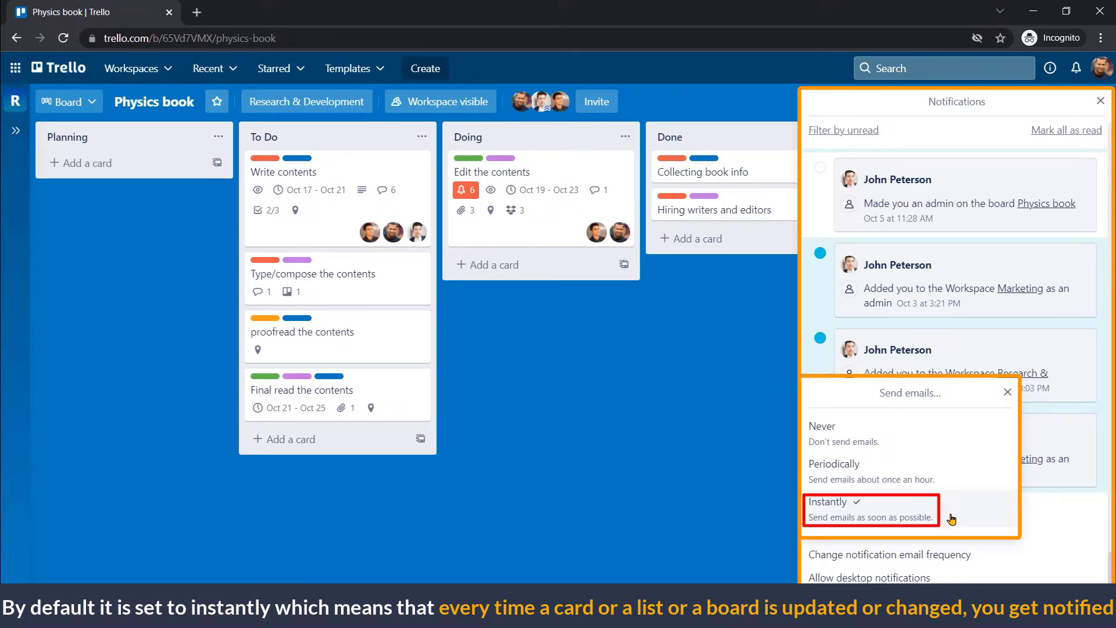
pyautogui.click(943, 468)
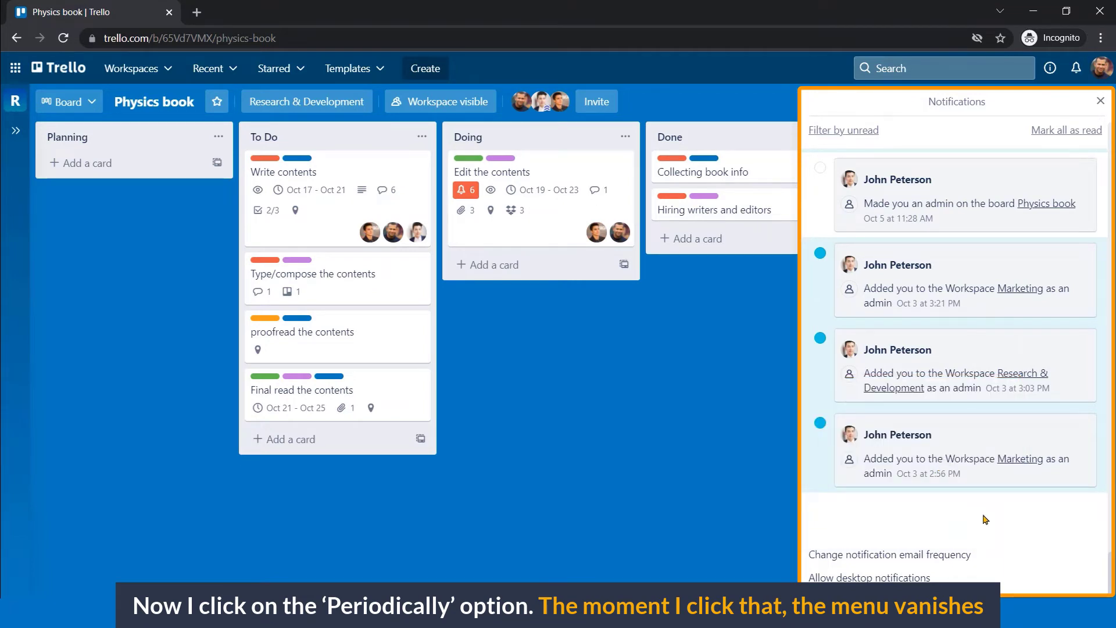
pyautogui.click(955, 556)
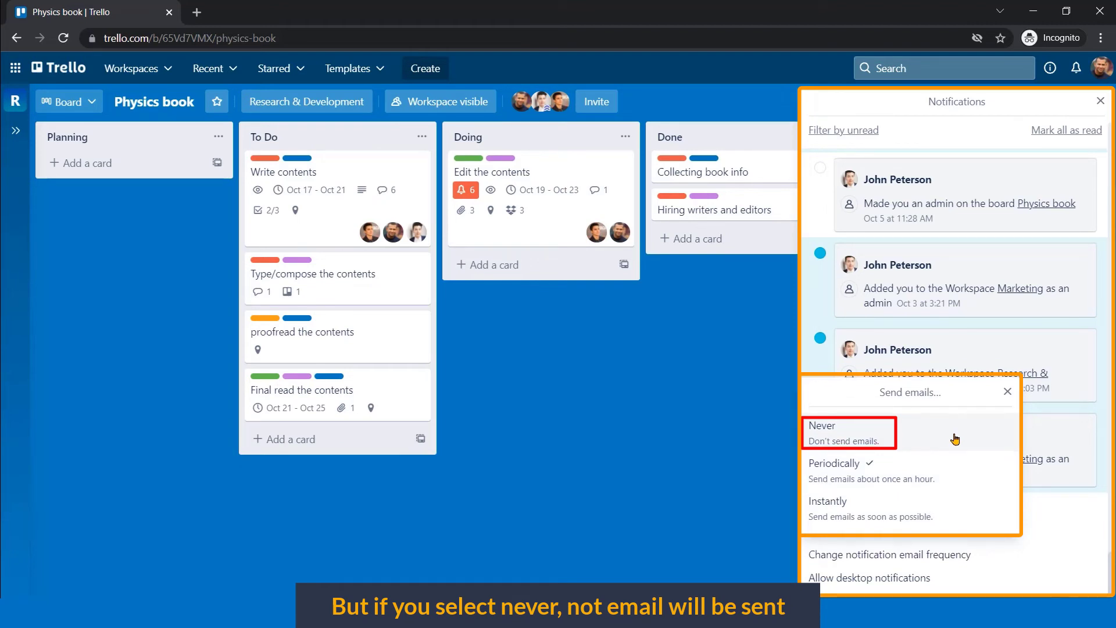
# Dismiss the email frequency popup and allow desktop notifications from Trello
pyautogui.click(1007, 392)
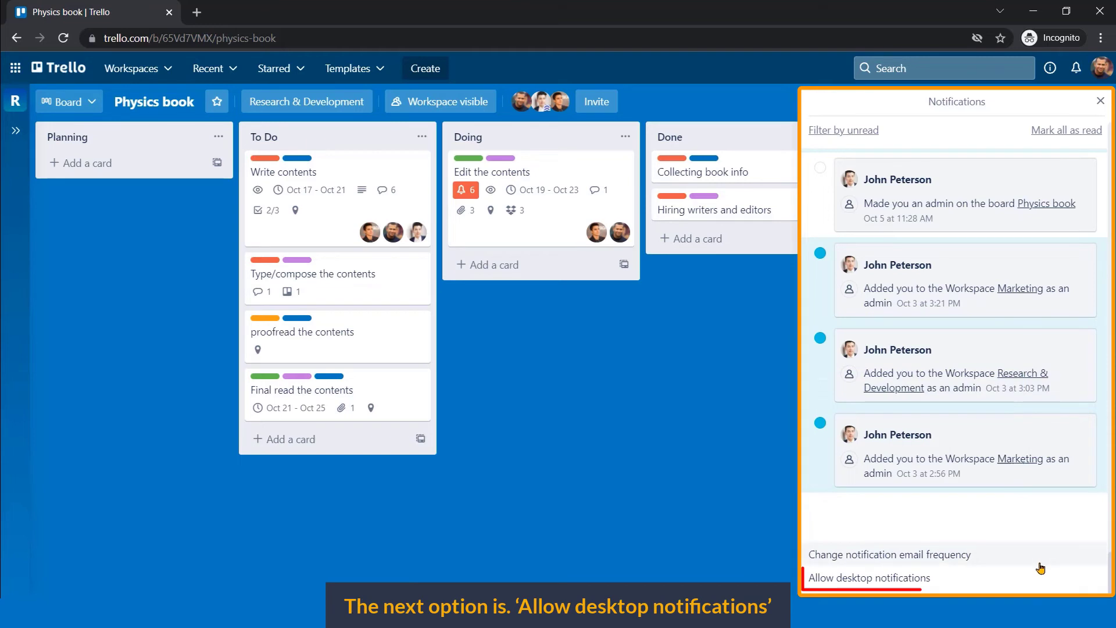
pyautogui.click(941, 581)
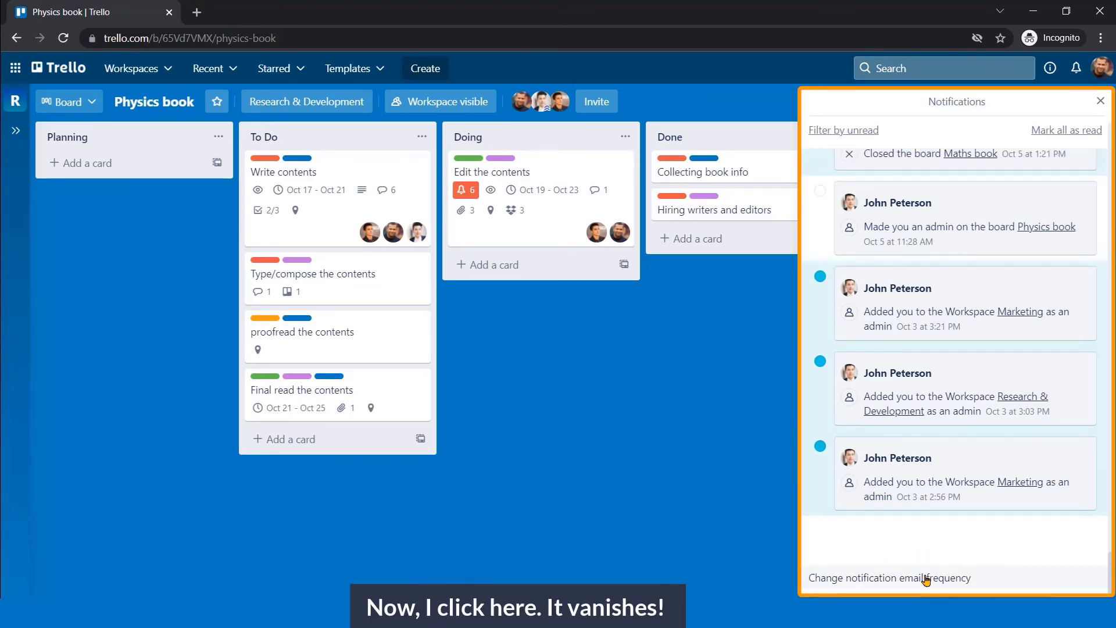